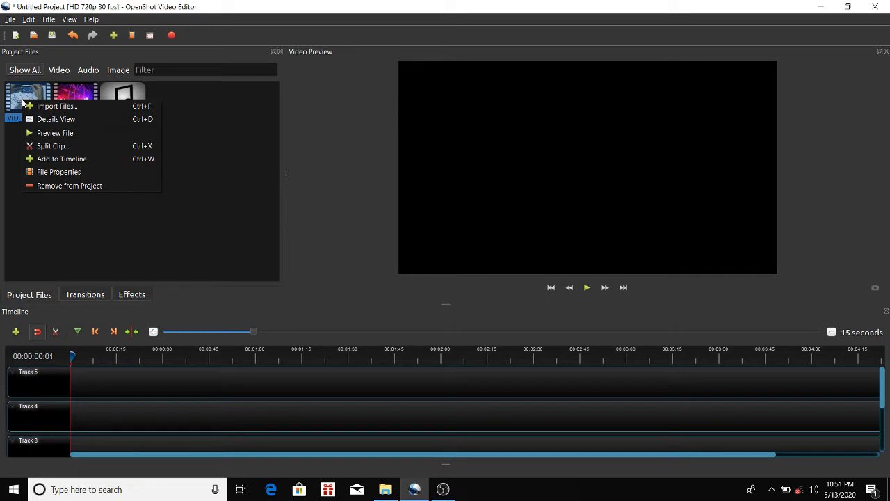
Create a split clip from the first project video, running from its beginning to 00:00:30:03
click(34, 145)
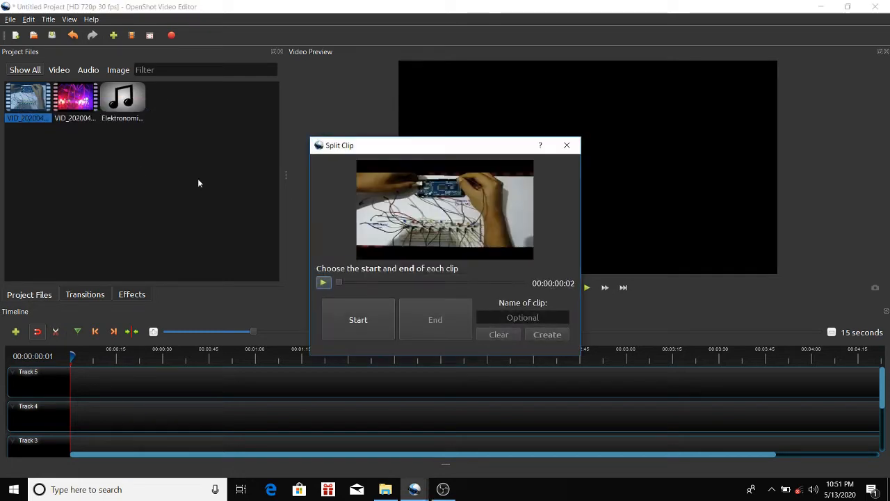
drag(343, 286, 524, 285)
click(361, 318)
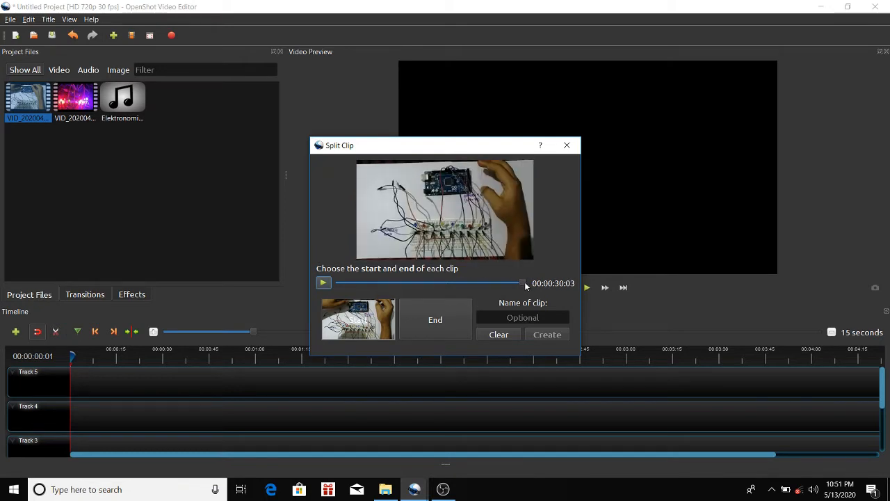
click(431, 311)
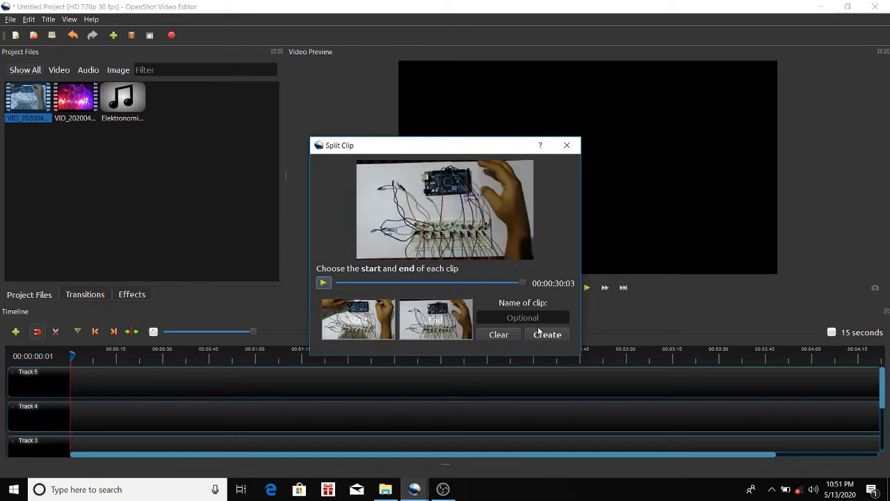
click(546, 333)
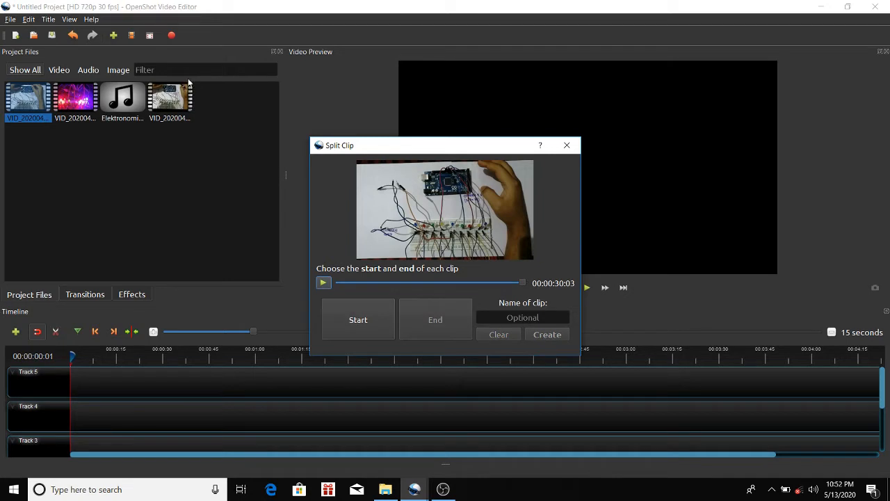
click(567, 144)
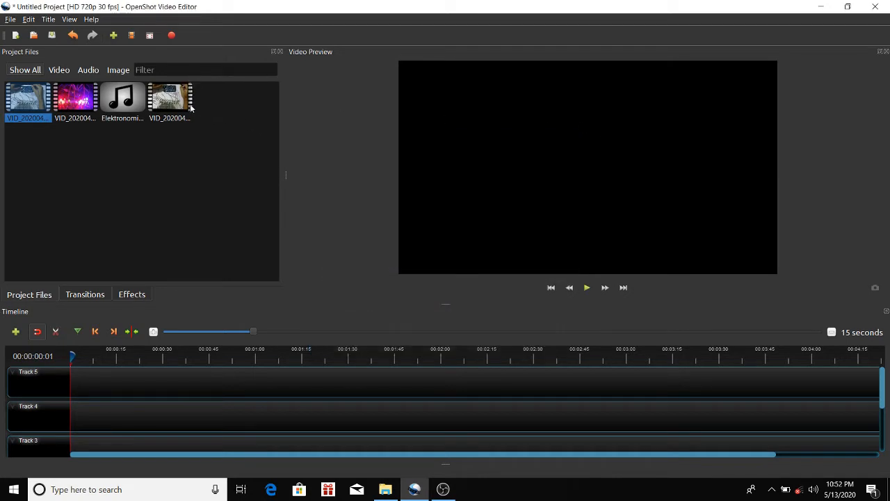
Place the newly split clip at the start of Track 4 and set its entire-clip volume to 0%
drag(184, 104, 73, 409)
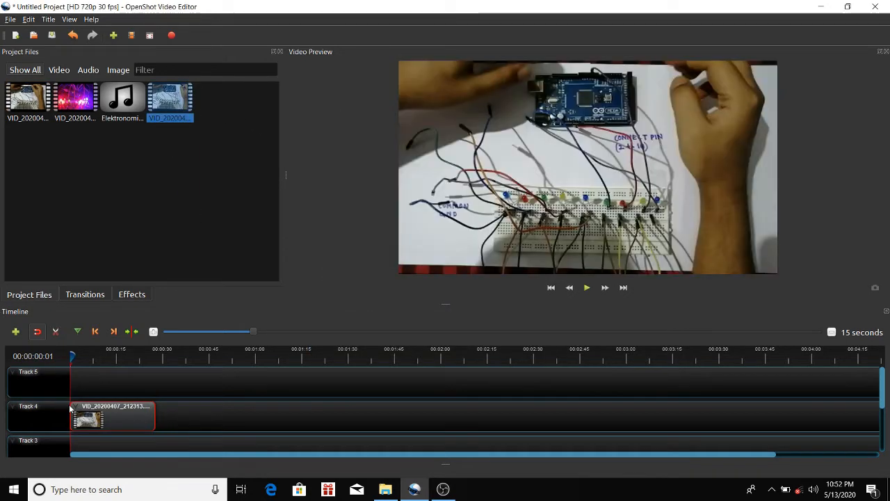
right_click(104, 407)
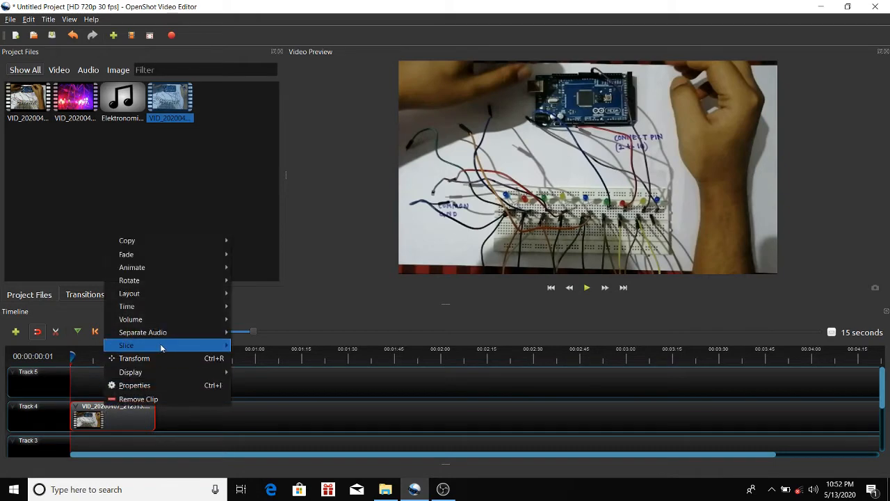
mouse_move(165, 332)
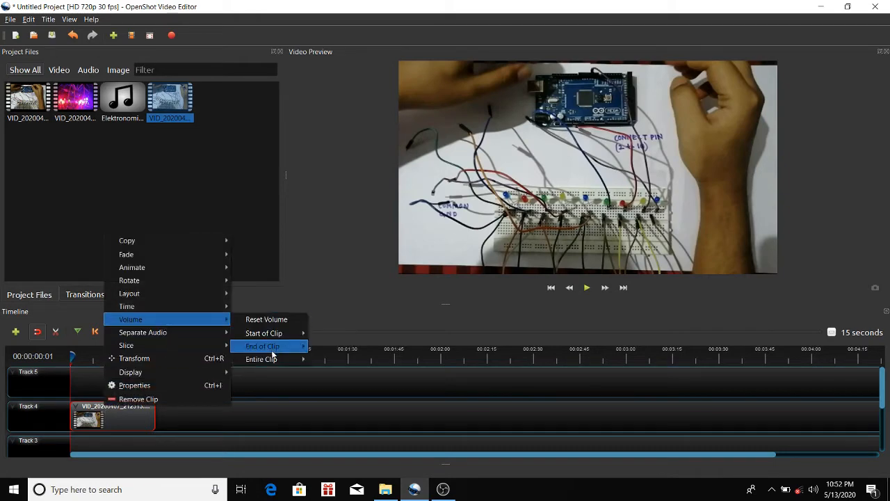
mouse_move(272, 359)
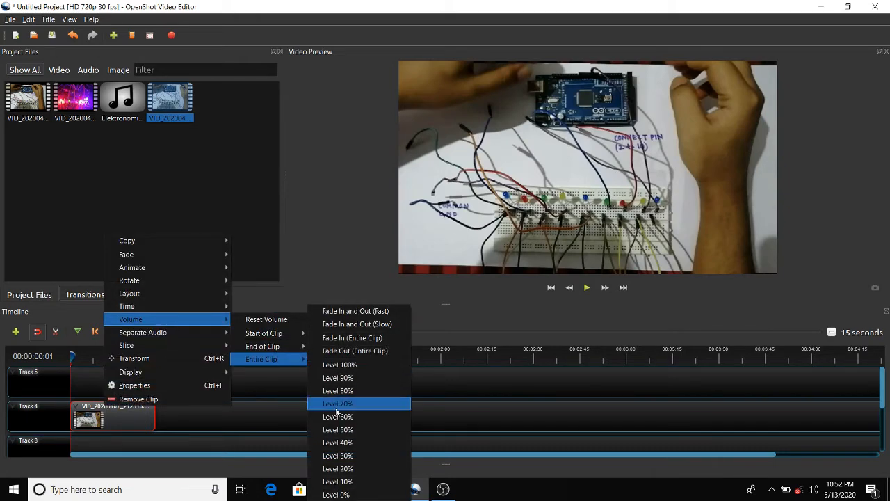
click(338, 494)
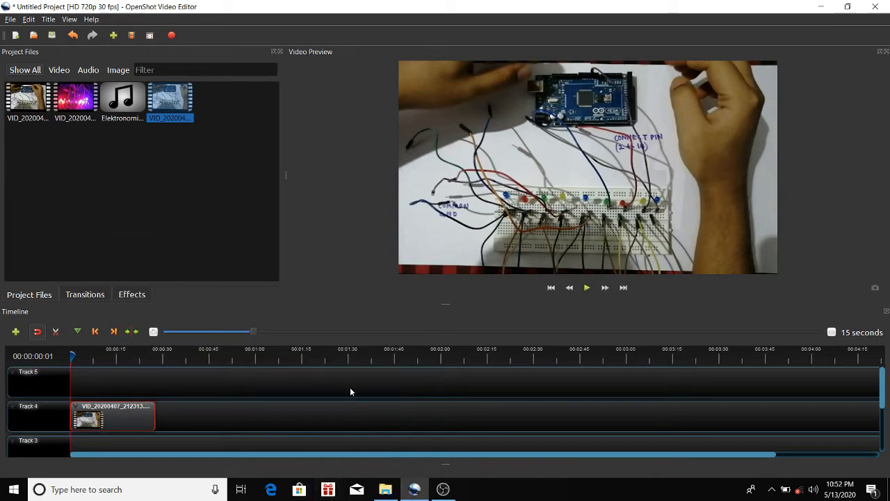
Slice the Track 4 clip at 00:00:03:24, keeping the right side, and move the remainder to the start of the track
click(587, 290)
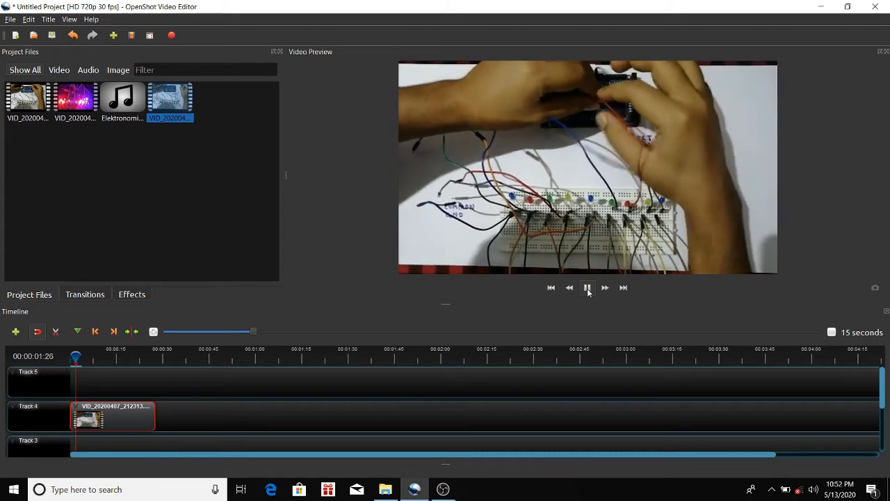
click(587, 288)
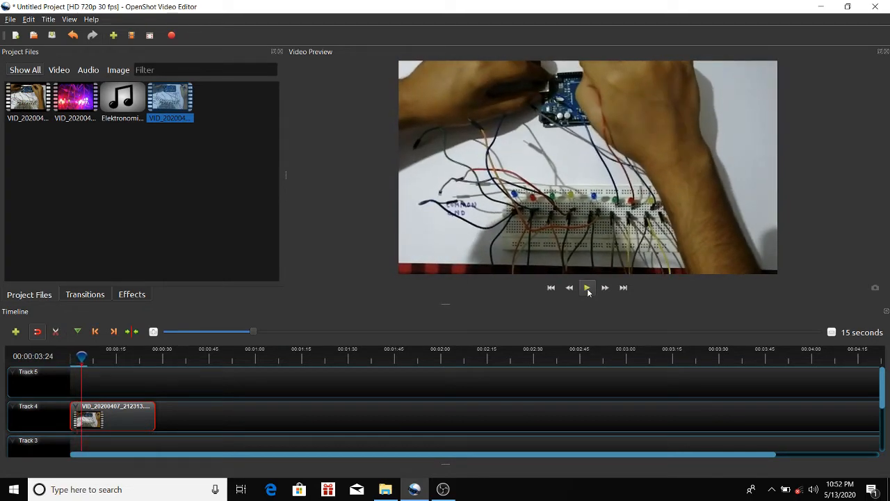
right_click(83, 355)
mouse_move(90, 361)
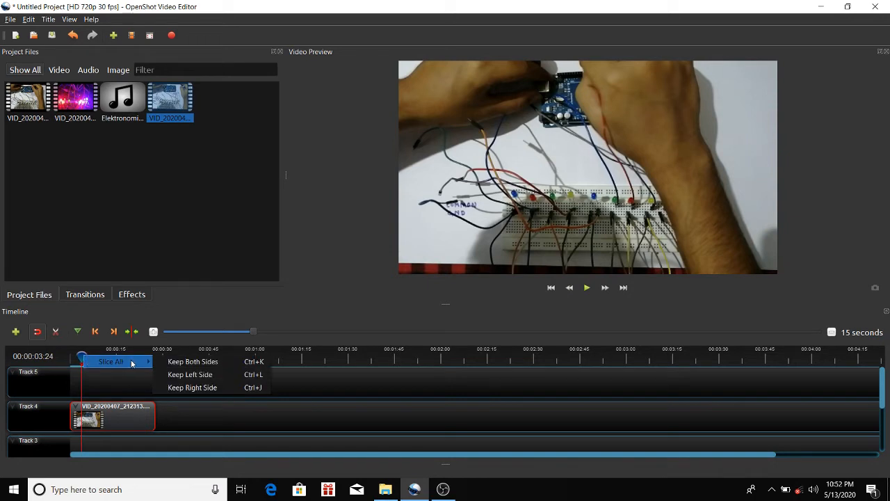
click(163, 388)
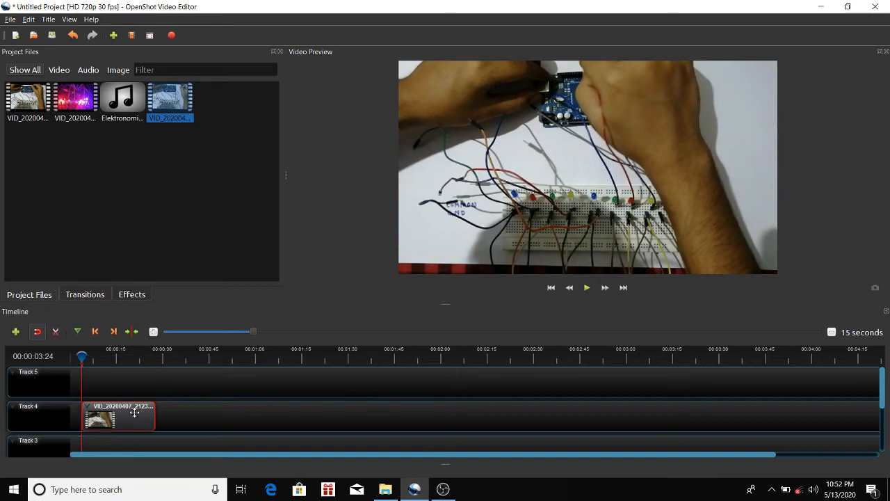
drag(134, 413, 120, 410)
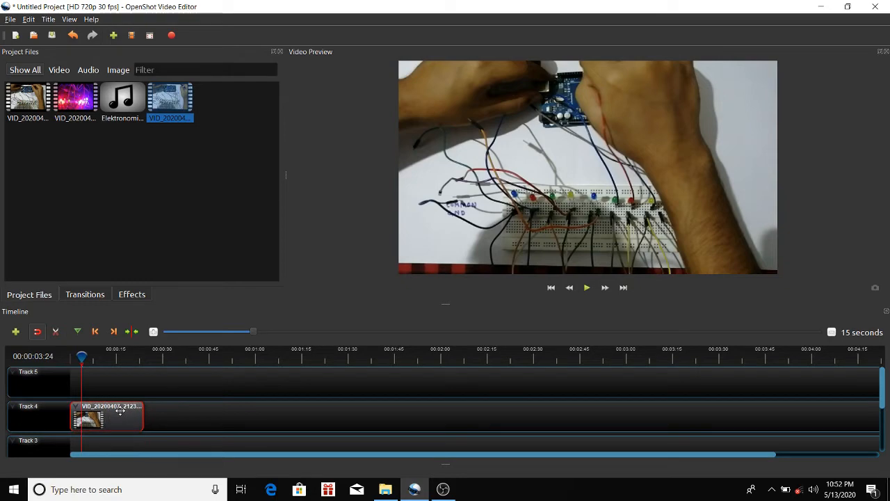
Review the trimmed clip from its start and slice it at 00:00:21:17, keeping the left side
drag(80, 357, 71, 357)
click(587, 288)
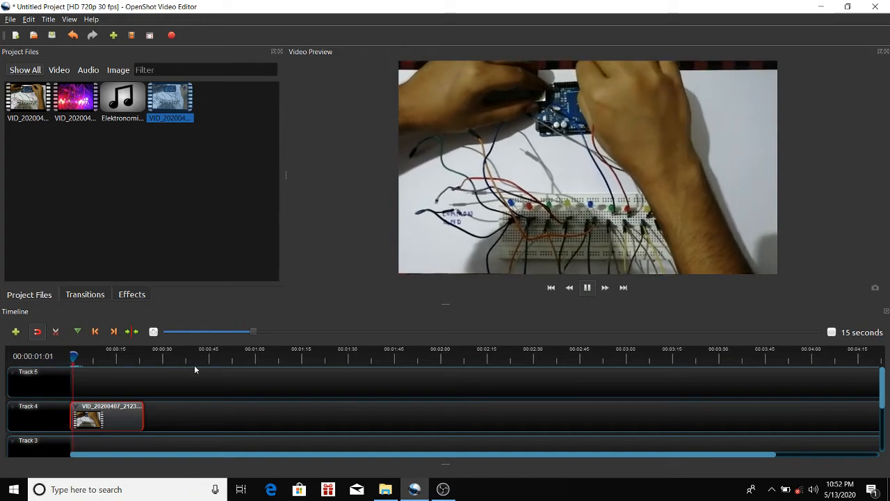
click(136, 356)
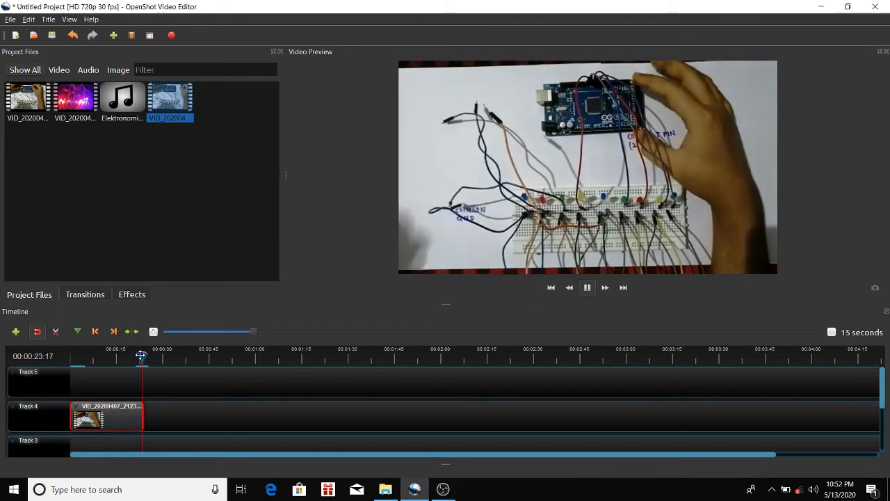
click(127, 356)
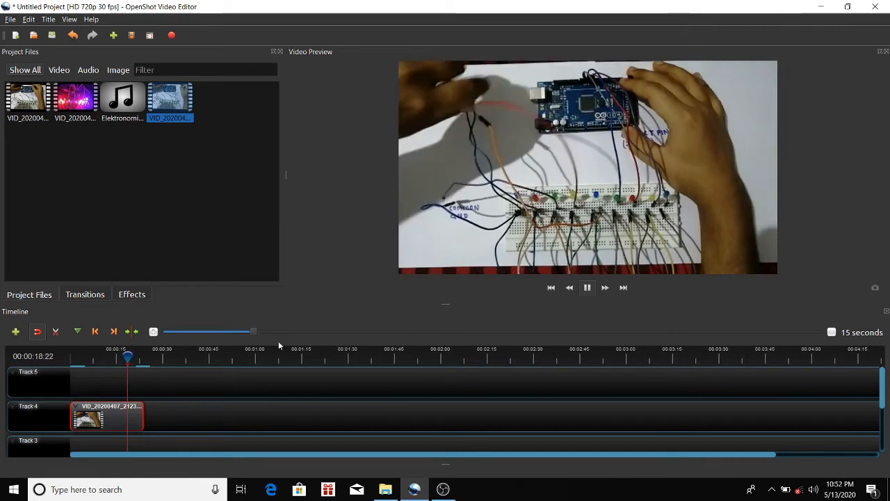
click(588, 288)
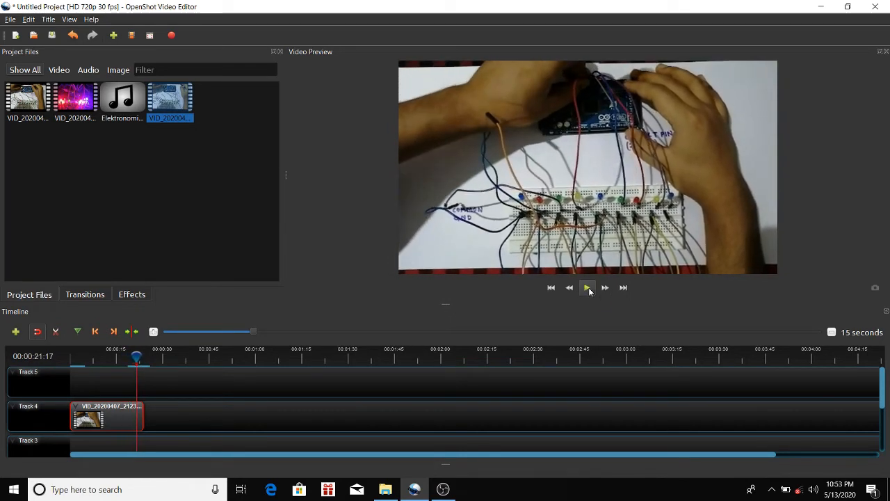
right_click(136, 355)
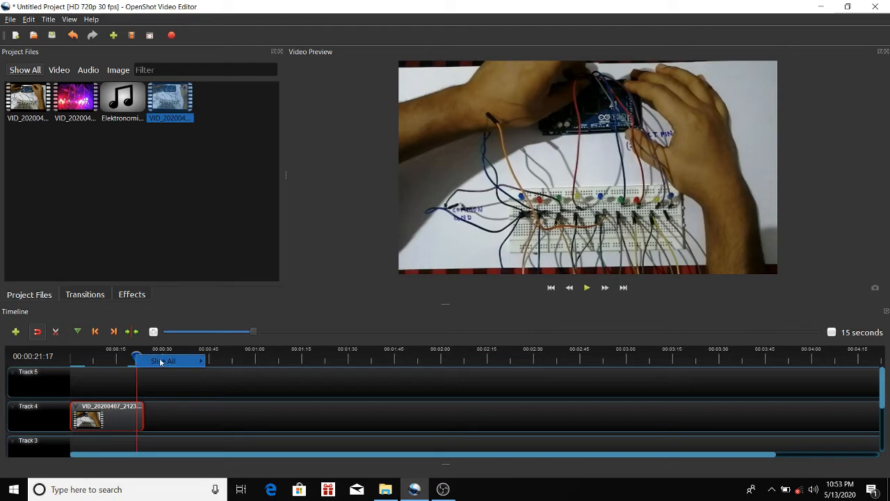
mouse_move(170, 361)
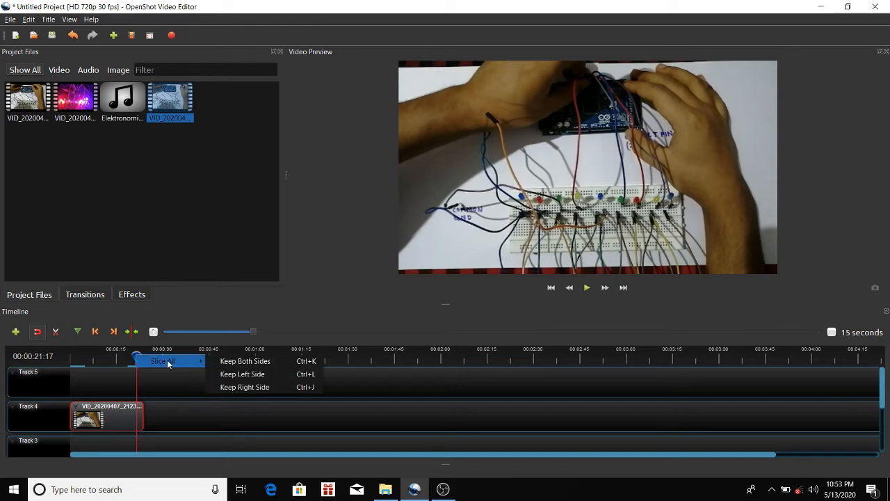
click(227, 374)
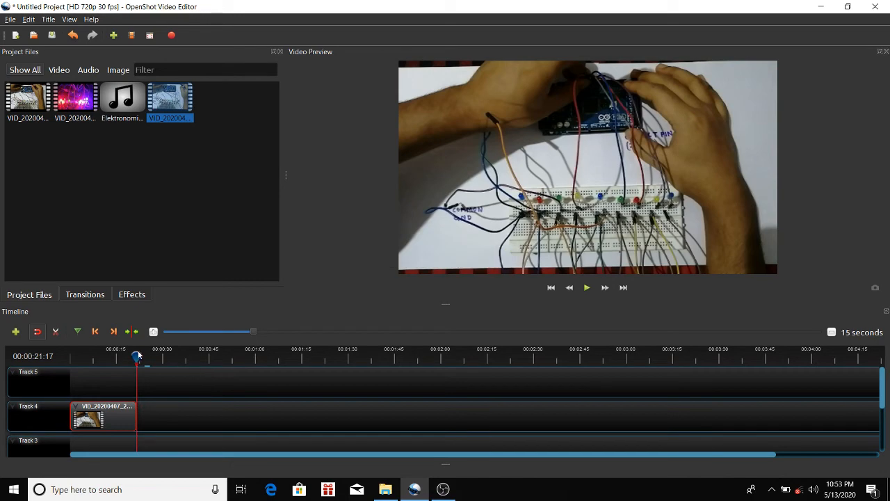
Place VID_20200407_230434.mp4 directly after the first clip on Track 4 and set its entire-clip volume to 0%
drag(136, 356, 72, 356)
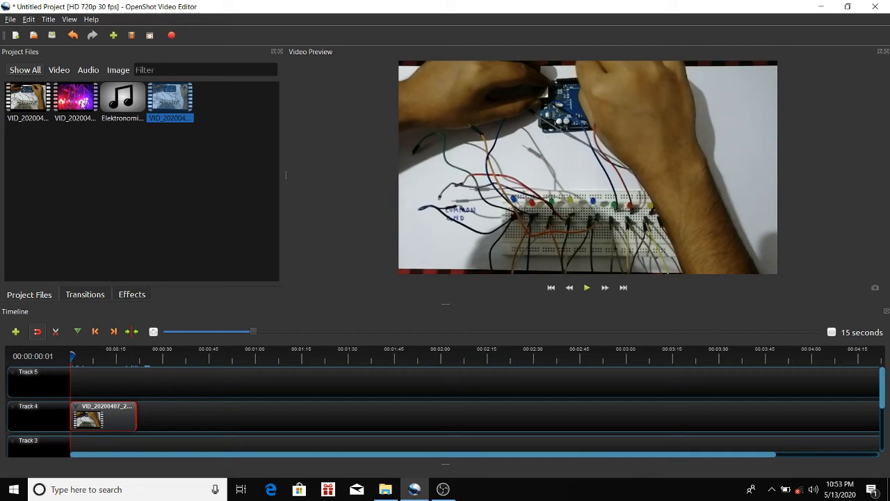
drag(76, 99, 138, 404)
right_click(202, 419)
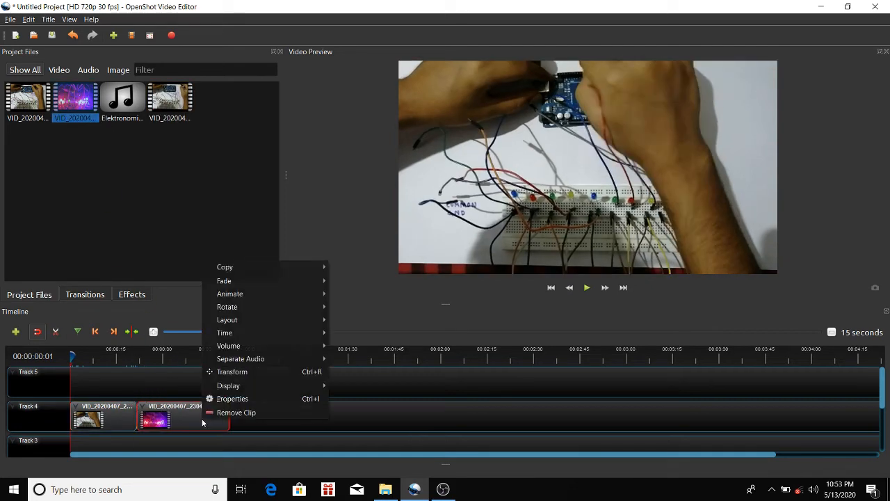
mouse_move(251, 345)
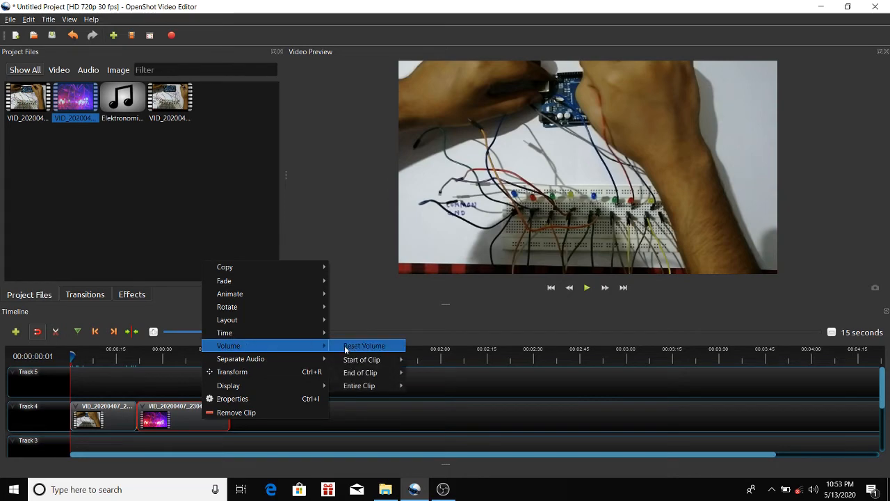
mouse_move(361, 362)
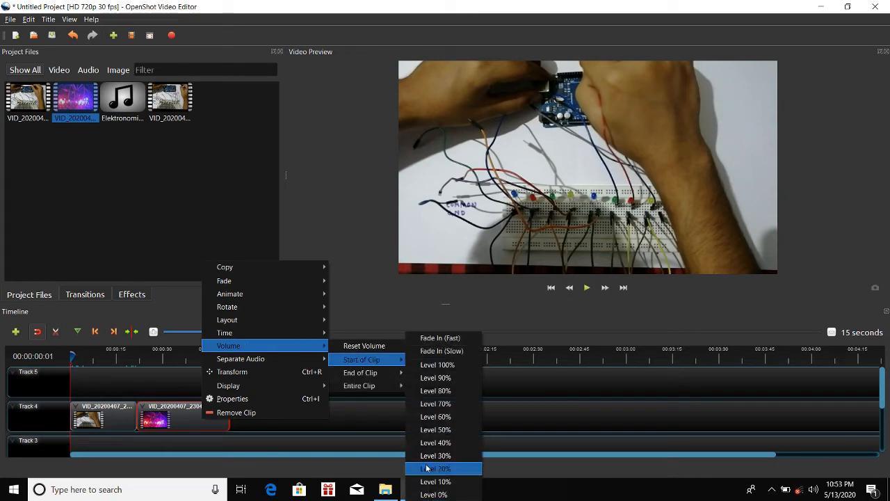
mouse_move(372, 386)
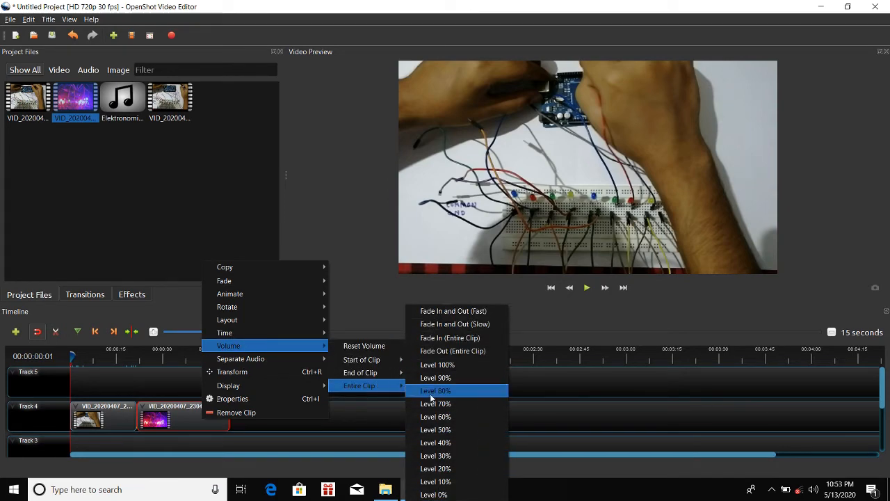
click(422, 494)
Add the Elektronomia music to the start of Track 3 and slice it at 00:00:51:28, where the videos end, keeping the left side
mouse_move(881, 376)
mouse_down()
mouse_move(881, 410)
mouse_move(883, 394)
mouse_up()
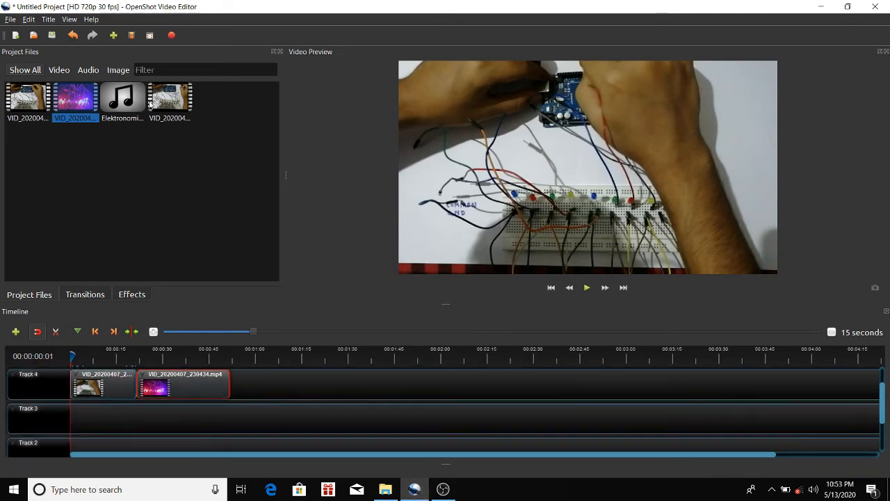
drag(132, 99, 72, 422)
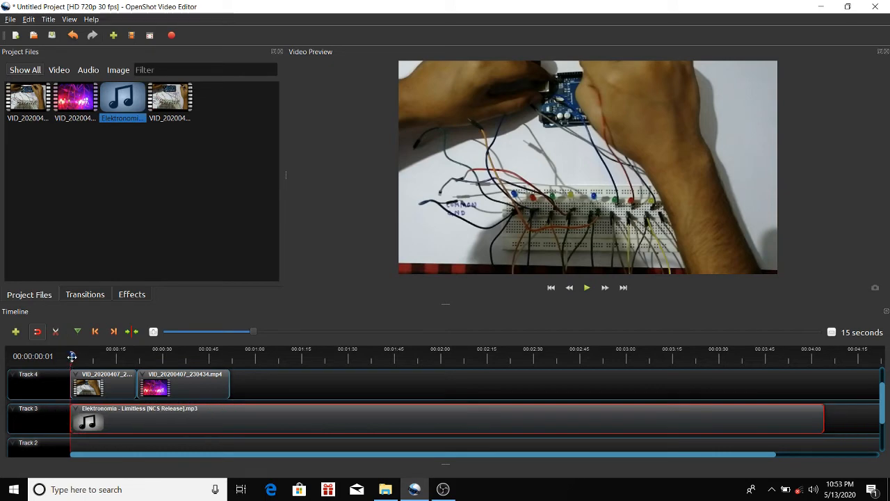
drag(71, 356, 230, 357)
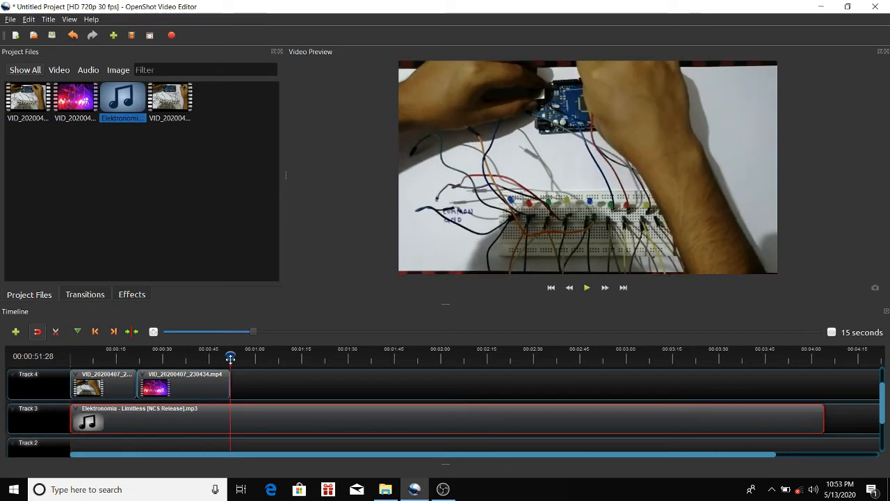
right_click(230, 358)
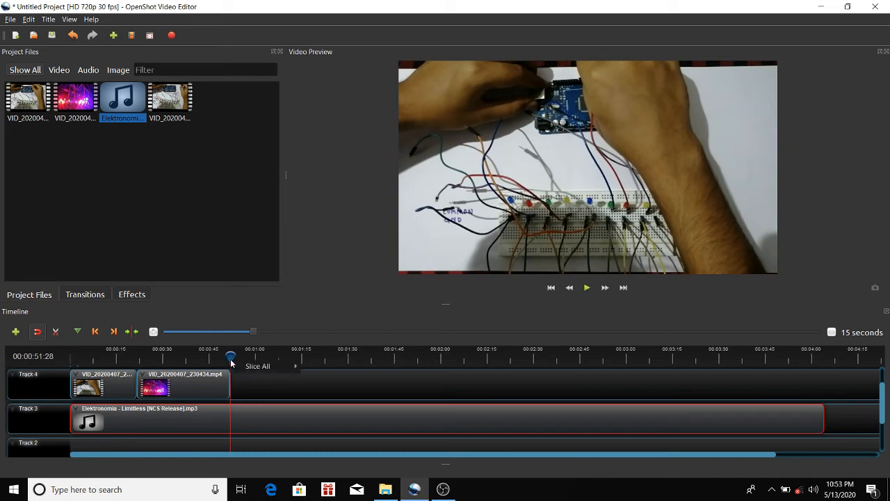
mouse_move(261, 367)
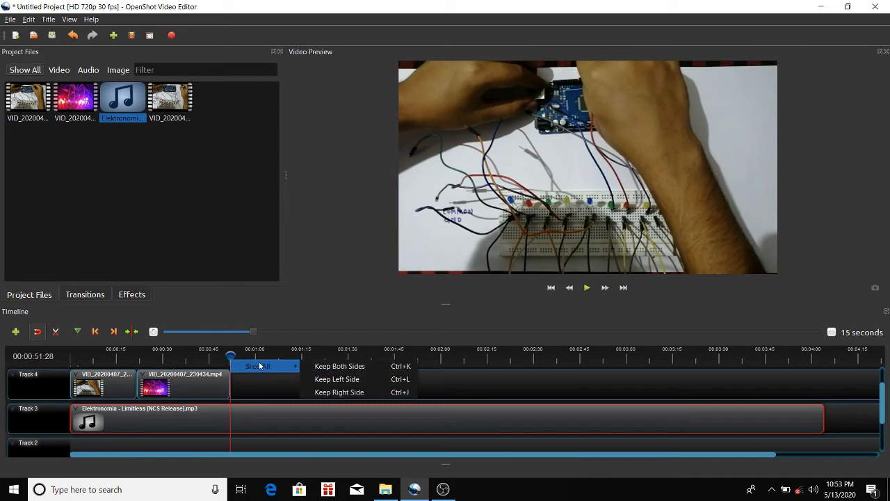
click(342, 380)
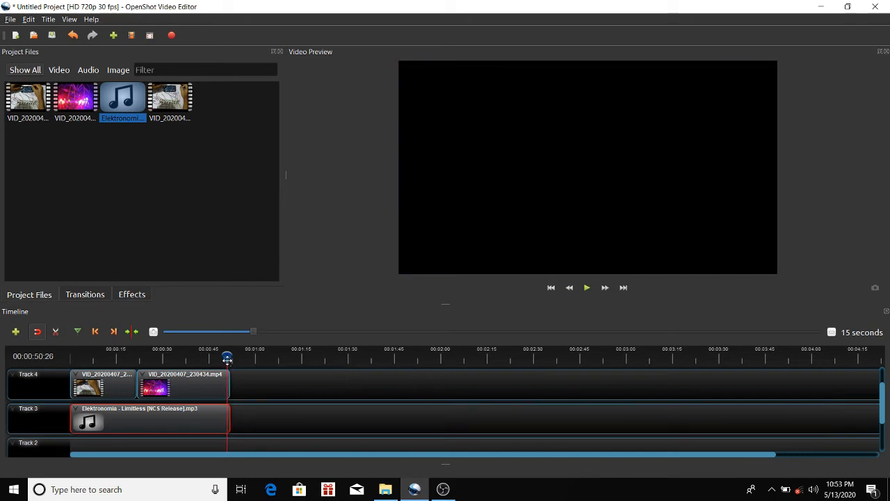
Play the combined video and music from the beginning of the timeline
key(Home)
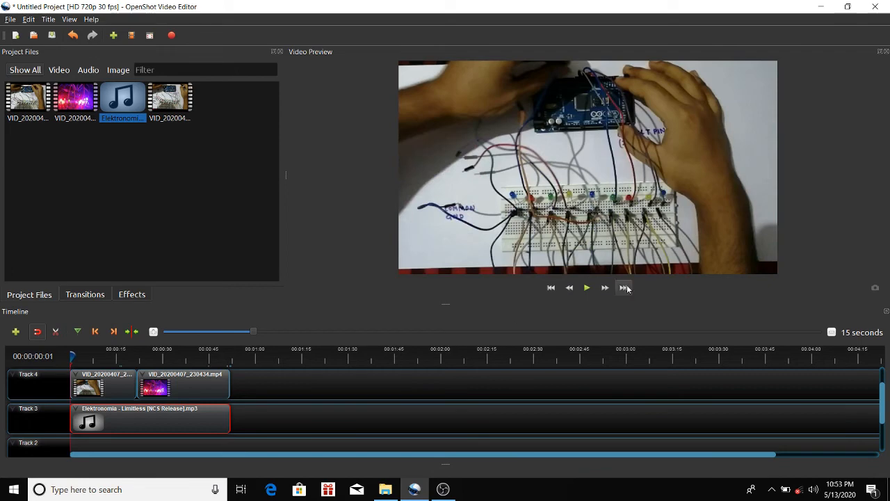
click(592, 290)
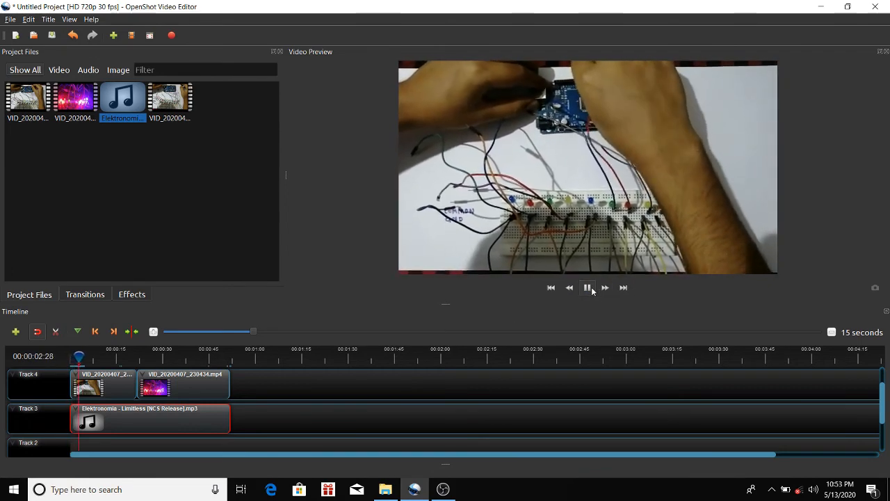
Set the Elektronomia music's entire-clip volume on Track 3 to 40% and play a few seconds to check the level
click(592, 291)
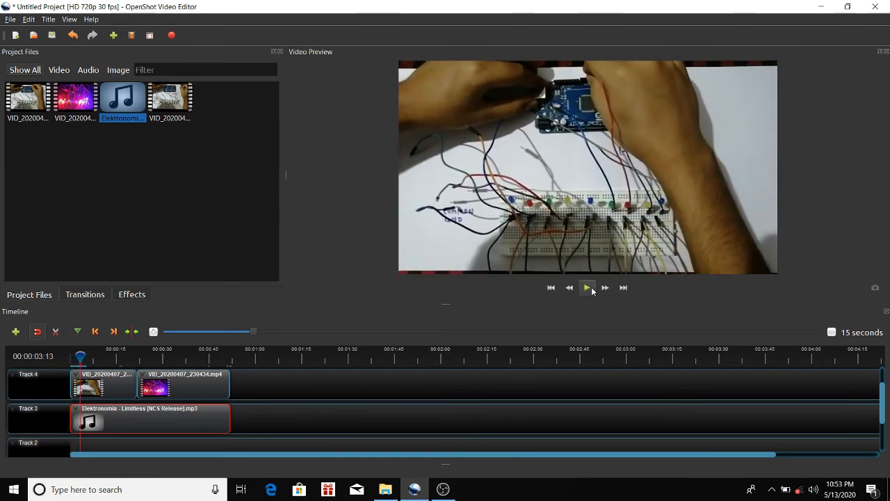
right_click(204, 418)
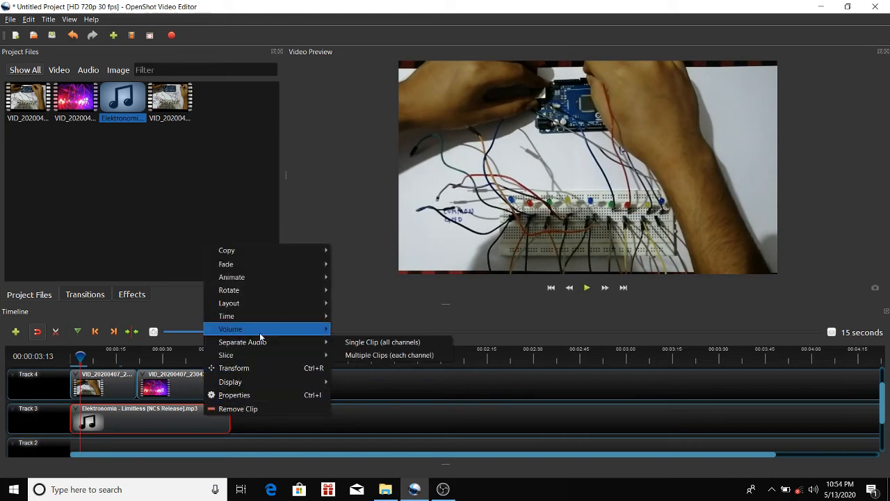
mouse_move(319, 332)
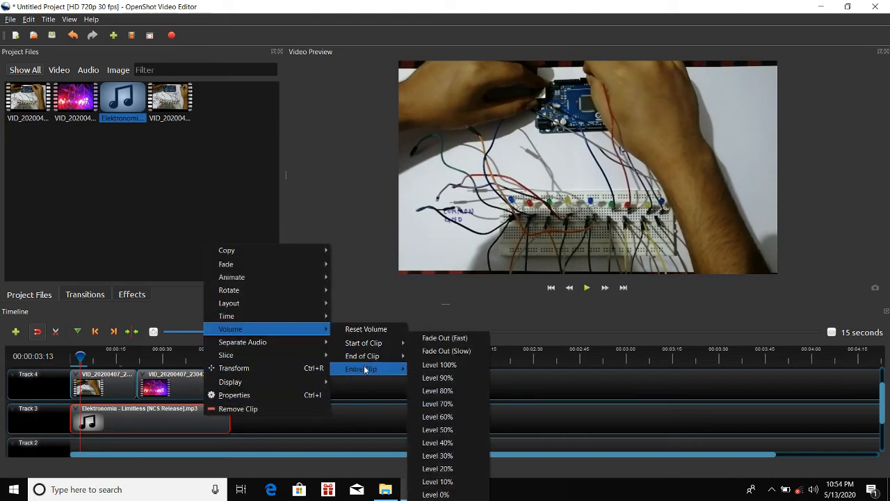
mouse_move(368, 368)
click(447, 442)
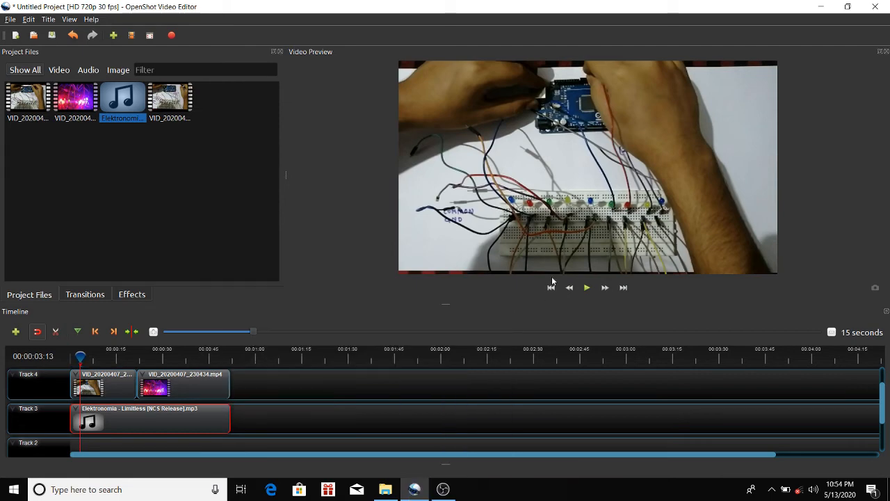
click(587, 288)
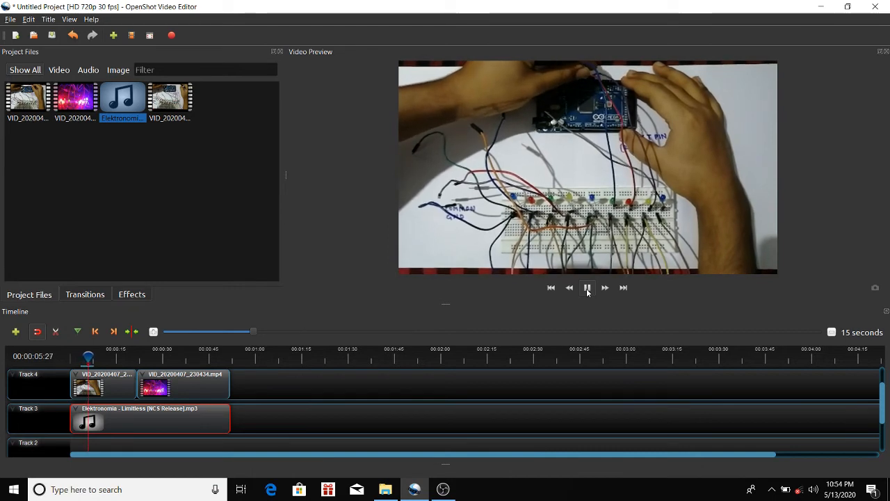
click(587, 288)
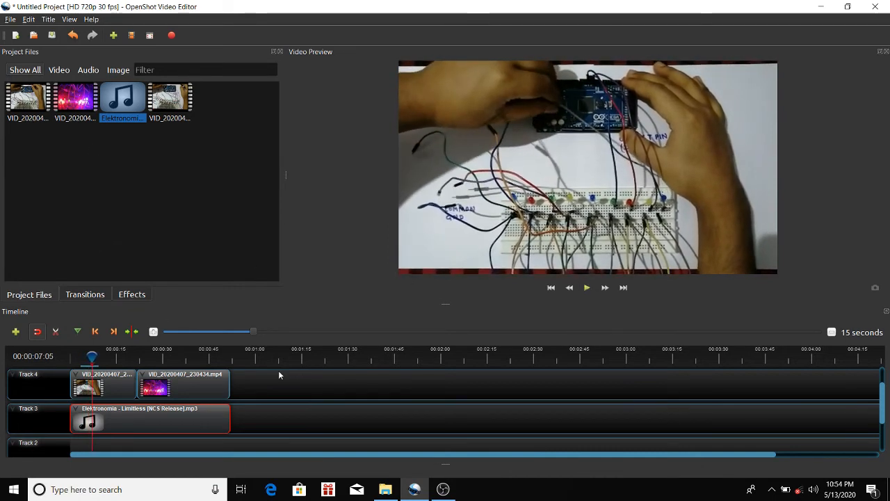
Return the playhead to the timeline start and begin a new title from the Gold 1 template
scroll(258, 398, up, 2)
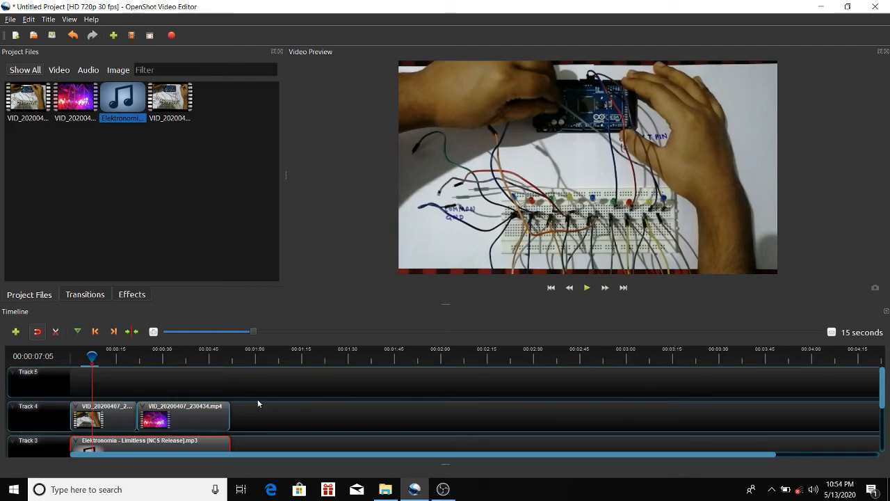
drag(92, 357, 39, 356)
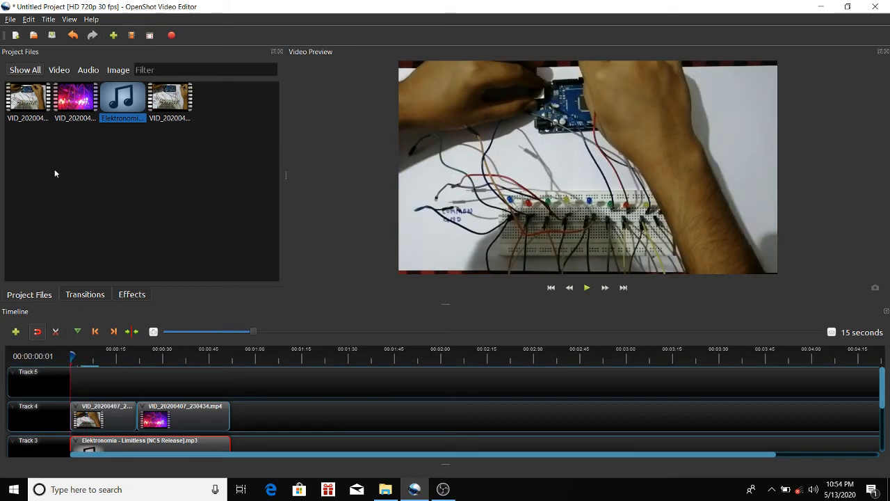
click(48, 19)
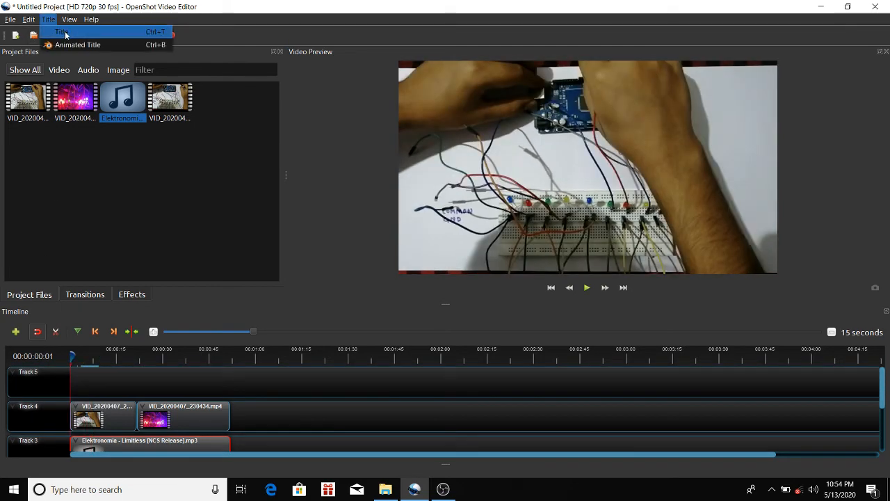
click(66, 31)
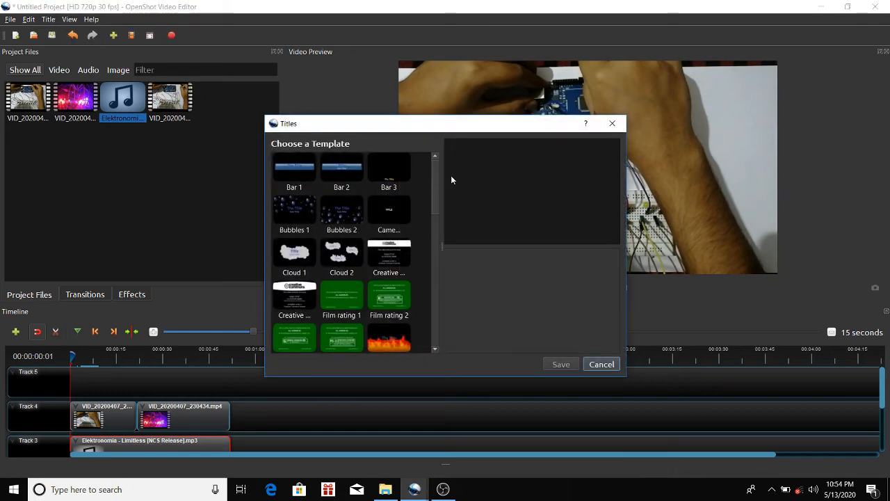
drag(435, 172, 436, 226)
click(286, 239)
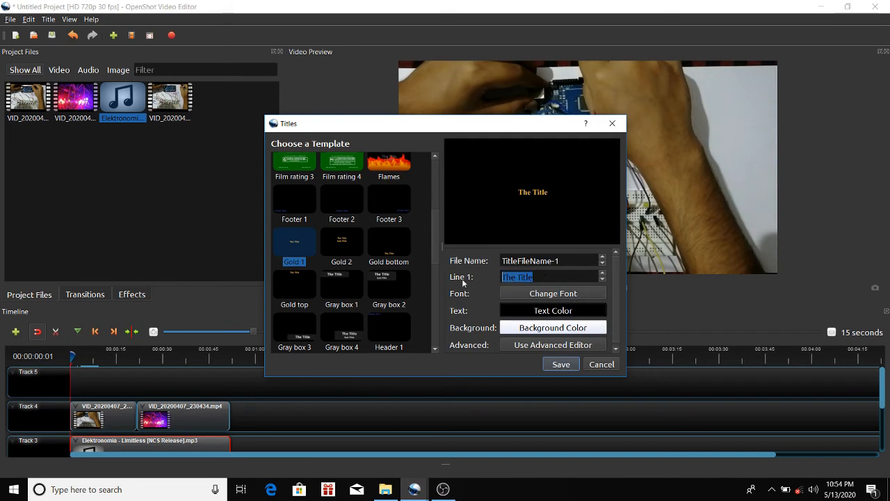
Set the title's Line 1 to "Hello guys!" with black (#000000) text and save it as TitleFileName-1
text(Hello)
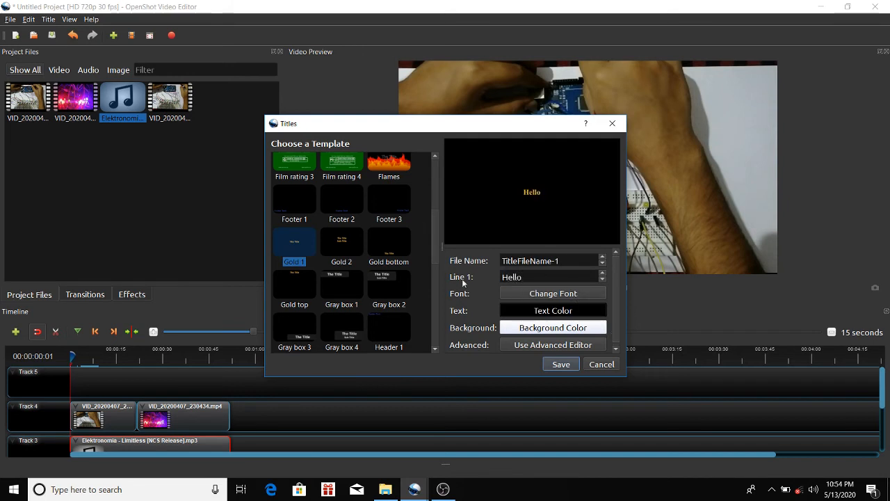
text( guys!)
click(560, 313)
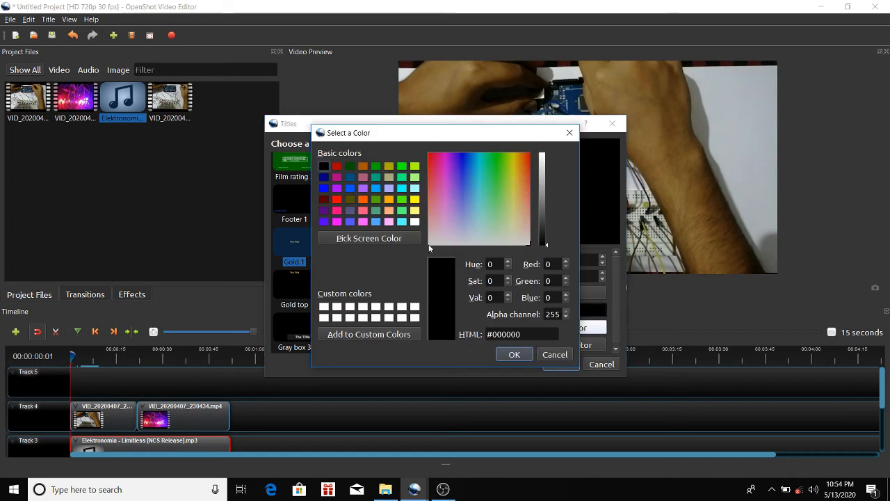
click(515, 356)
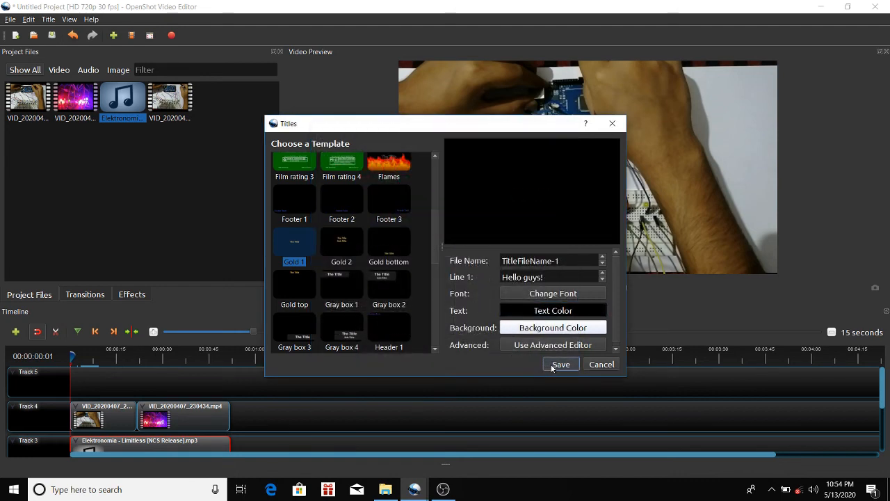
click(560, 364)
Place the title at the start of Track 5 above the first clip and preview the overlay
drag(216, 97, 83, 384)
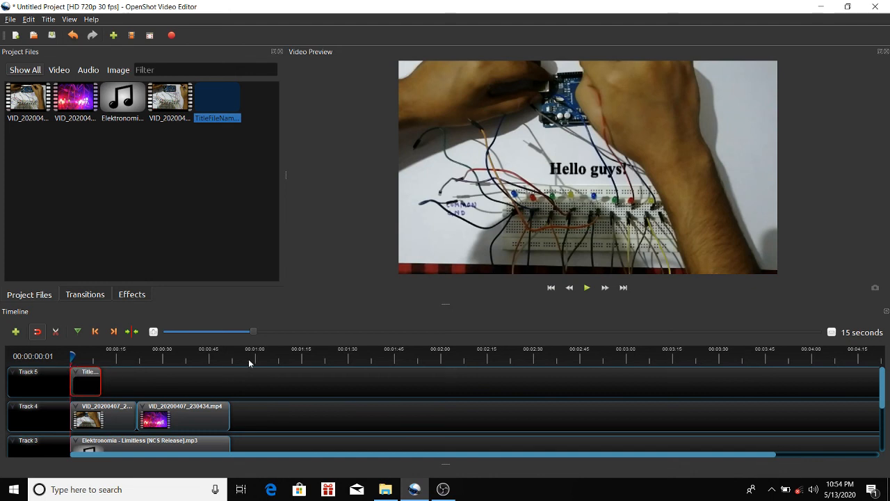
click(587, 288)
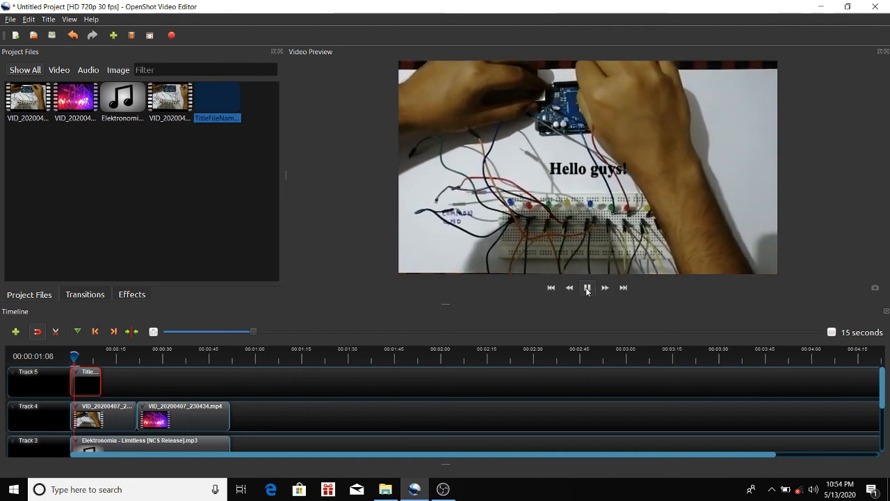
click(587, 288)
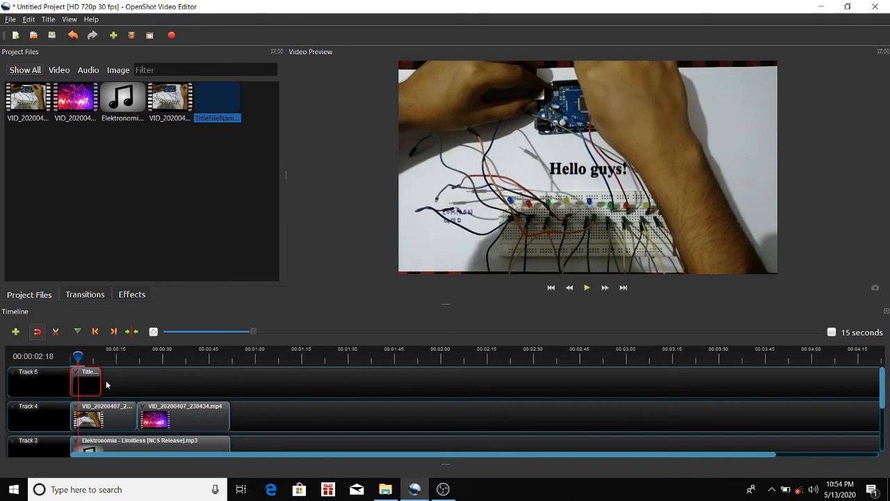
Shorten the title clip on Track 5 so it ends just after the playhead at 00:00:02:18, and play past its end
drag(96, 379, 80, 382)
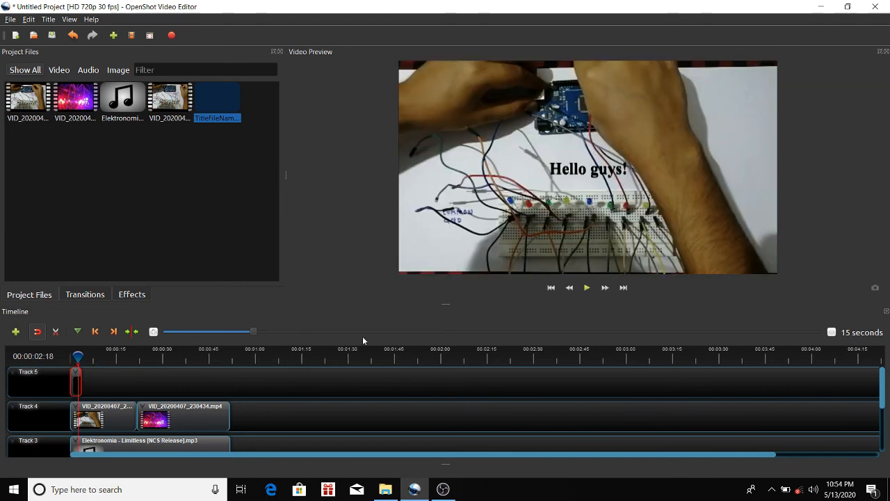
click(589, 291)
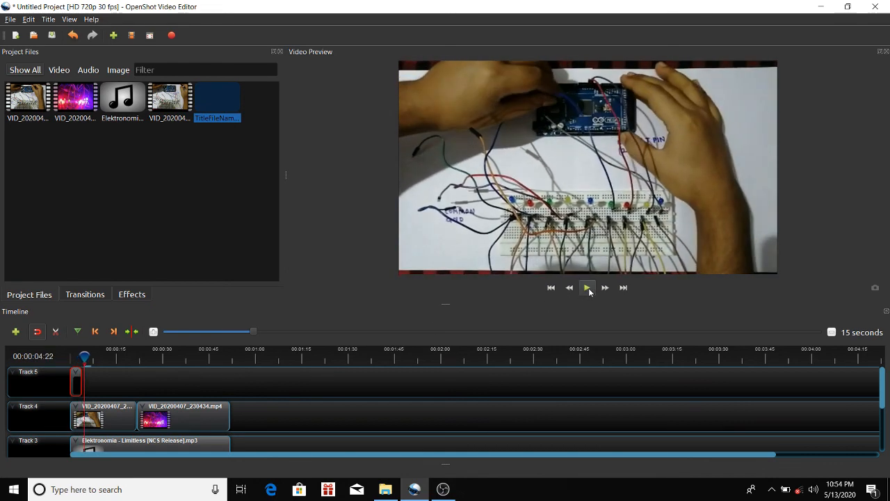
click(588, 288)
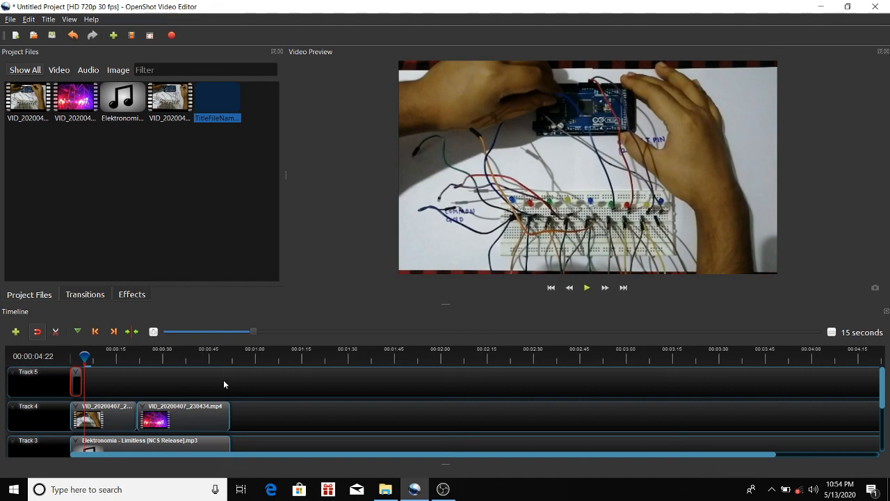